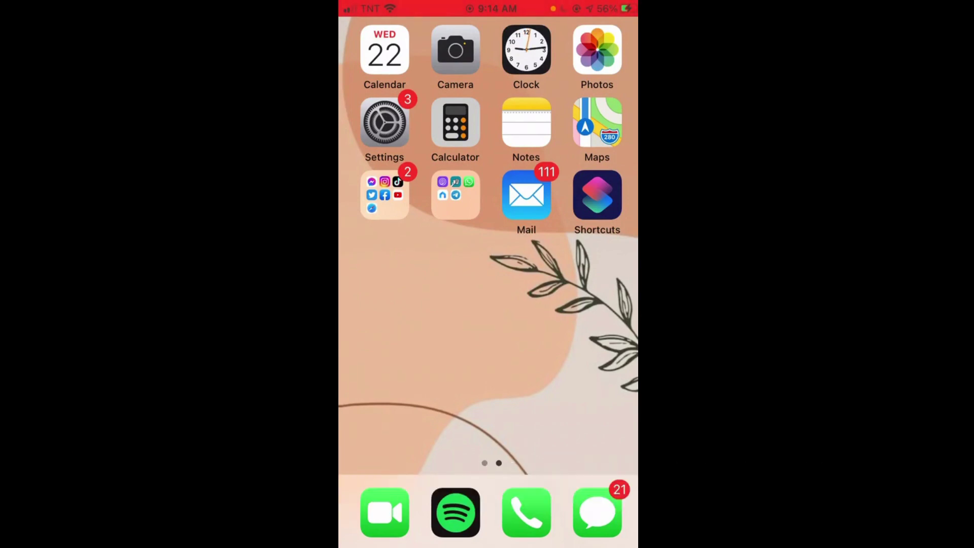
Dismiss the Shortcuts icon's quick-options menu, then launch the Shortcuts app
{"action": "left_click", "coordinate": [596, 195]}
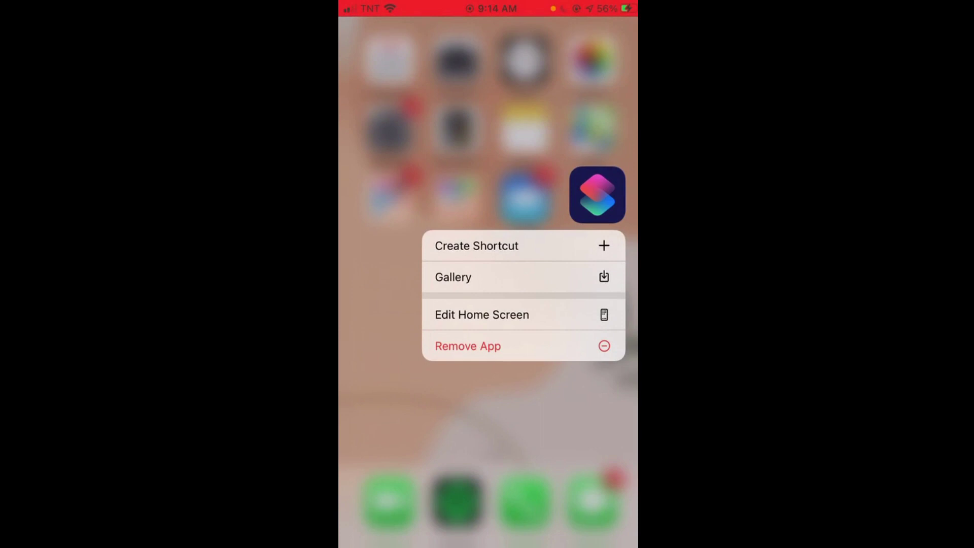
{"action": "left_click", "coordinate": [488, 418]}
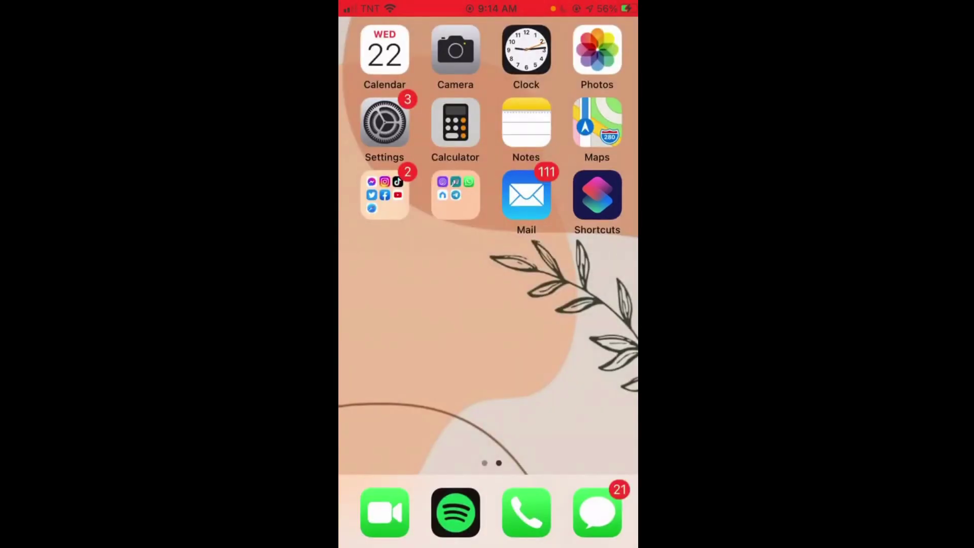
{"action": "left_click", "coordinate": [596, 195]}
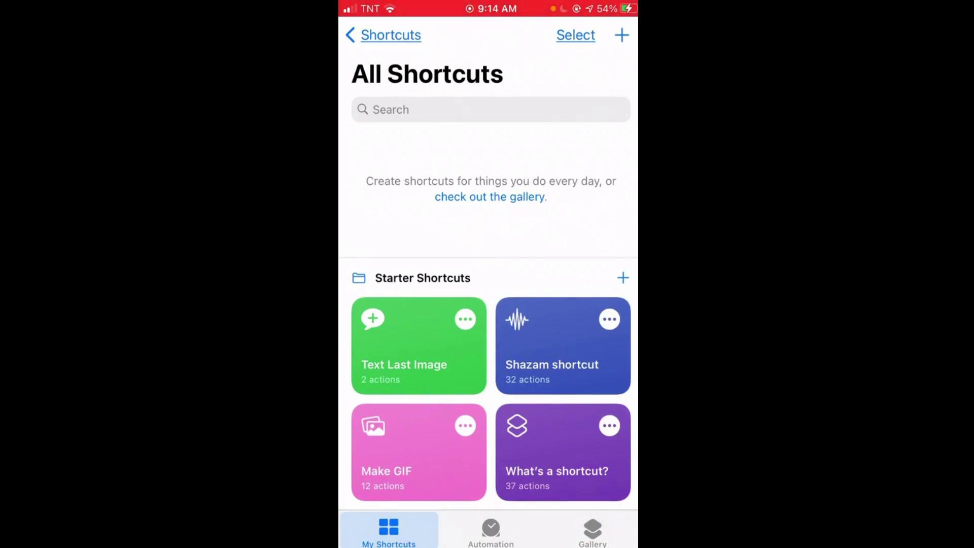
Create a new shortcut and add Safari's Open URLs action from the Web category
{"action": "left_click", "coordinate": [622, 35]}
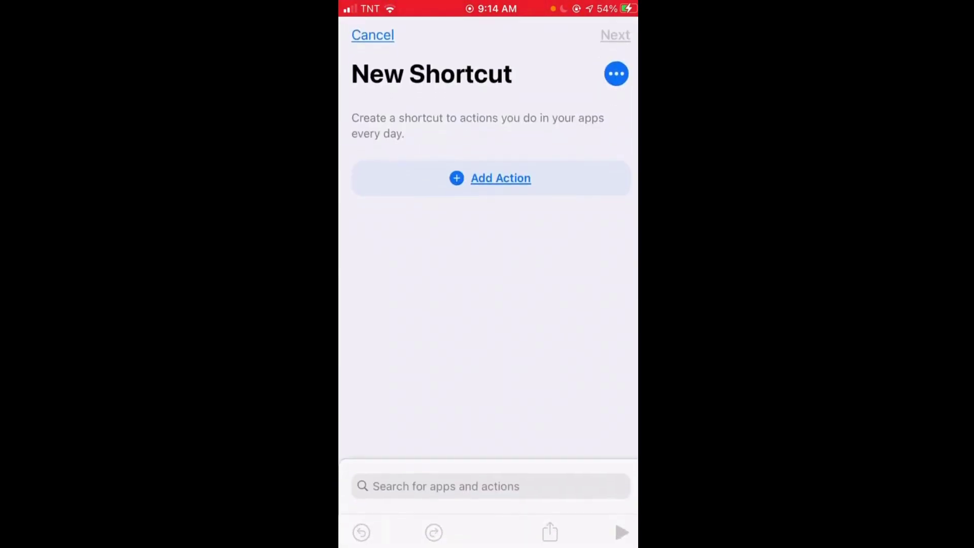
{"action": "left_click", "coordinate": [490, 178]}
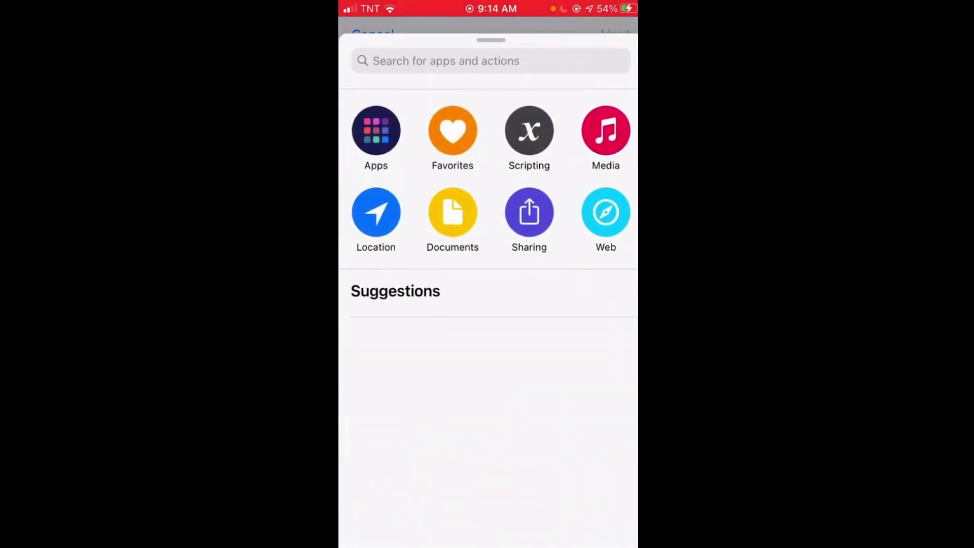
{"action": "left_click", "coordinate": [605, 212]}
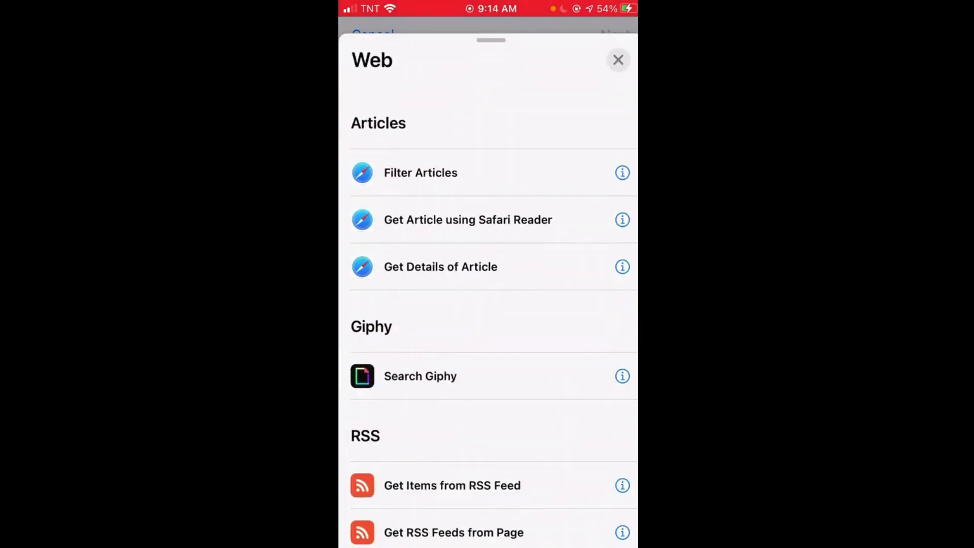
{"action": "scroll", "coordinate": [492, 342], "scroll_direction": "down", "scroll_amount": 8}
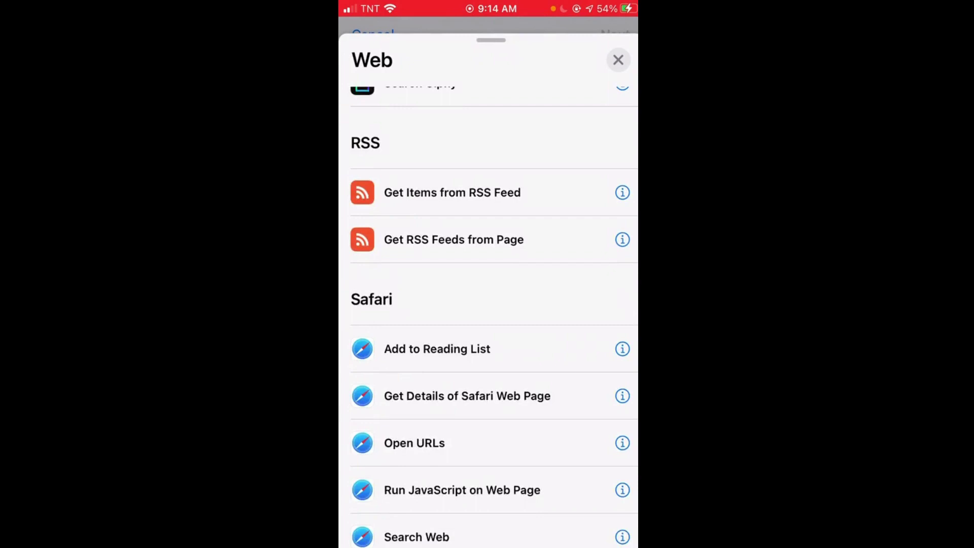
{"action": "left_click", "coordinate": [487, 275]}
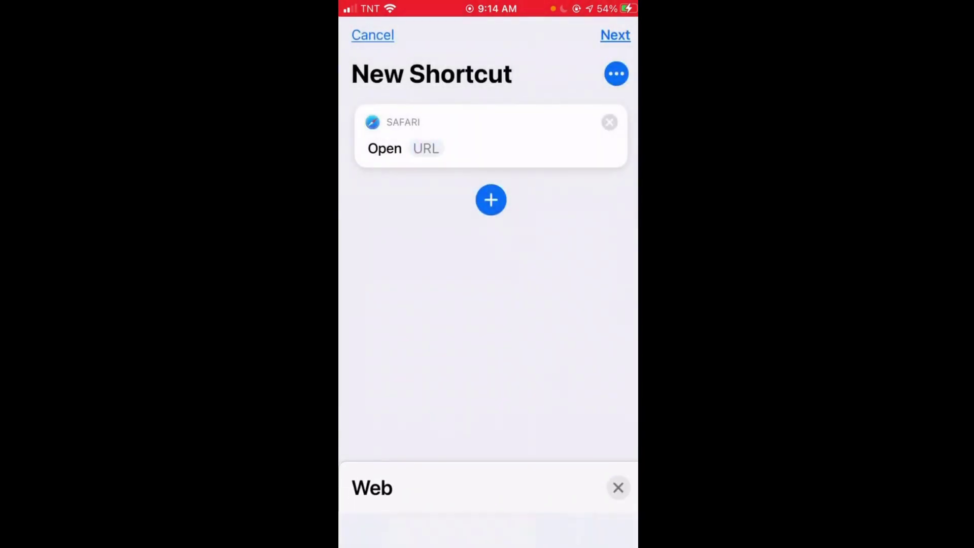
Enter chat.openai.com as the Open URLs address and continue to the naming screen
{"action": "left_click", "coordinate": [426, 148]}
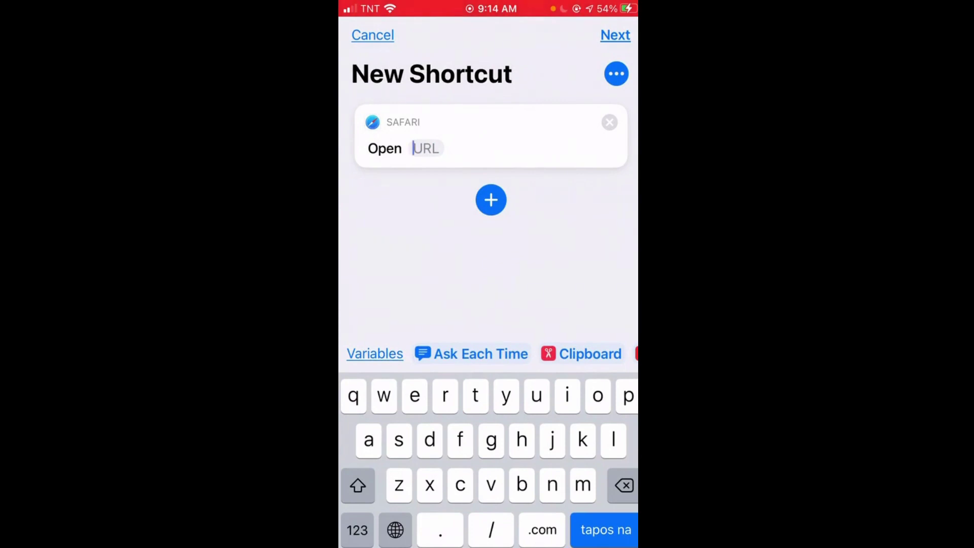
{"action": "left_click", "coordinate": [358, 486]}
{"action": "type", "text": "chat"}
{"action": "type", "text": ".openai"}
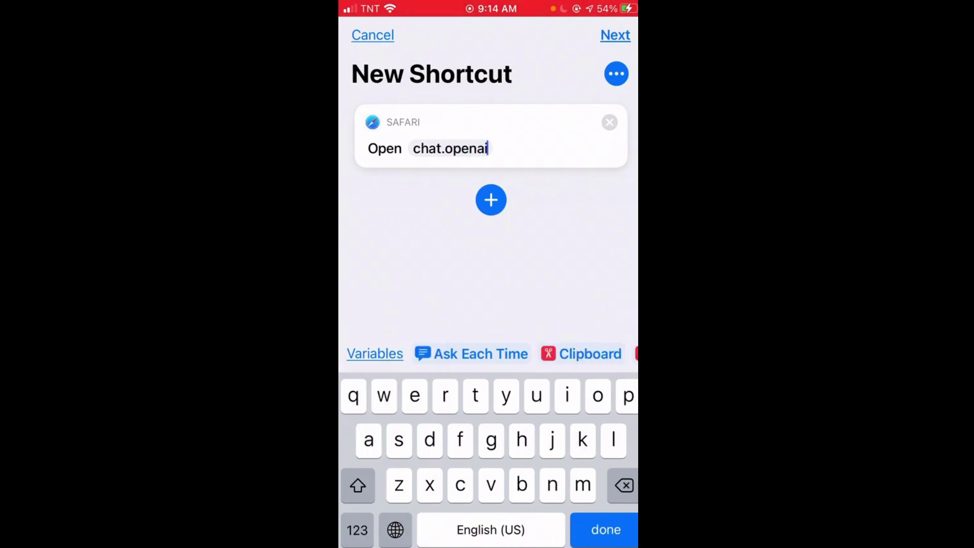
{"action": "left_click", "coordinate": [357, 530]}
{"action": "type", "text": "."}
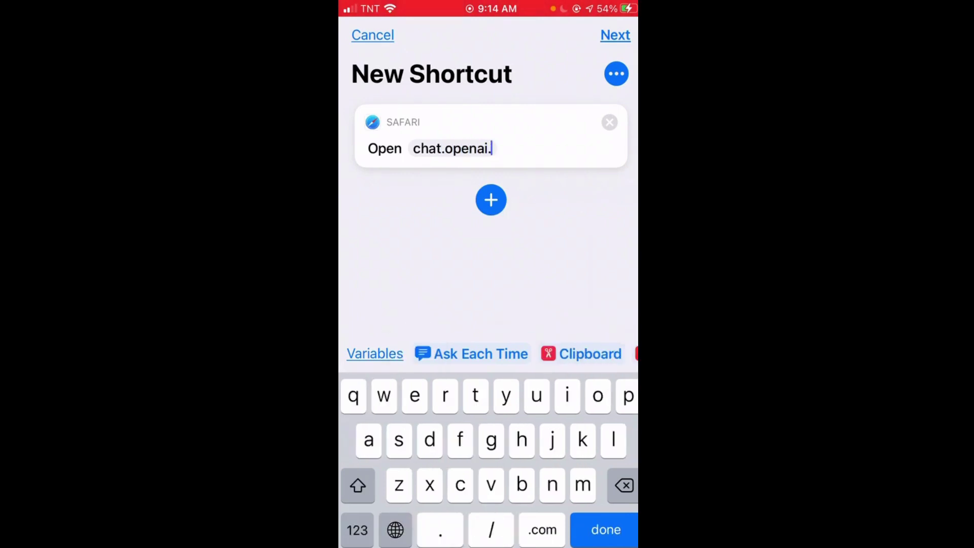
{"action": "type", "text": "com"}
{"action": "left_click", "coordinate": [615, 35]}
Name the shortcut 'ChatGPT' and save it with Done
{"action": "left_click", "coordinate": [487, 90]}
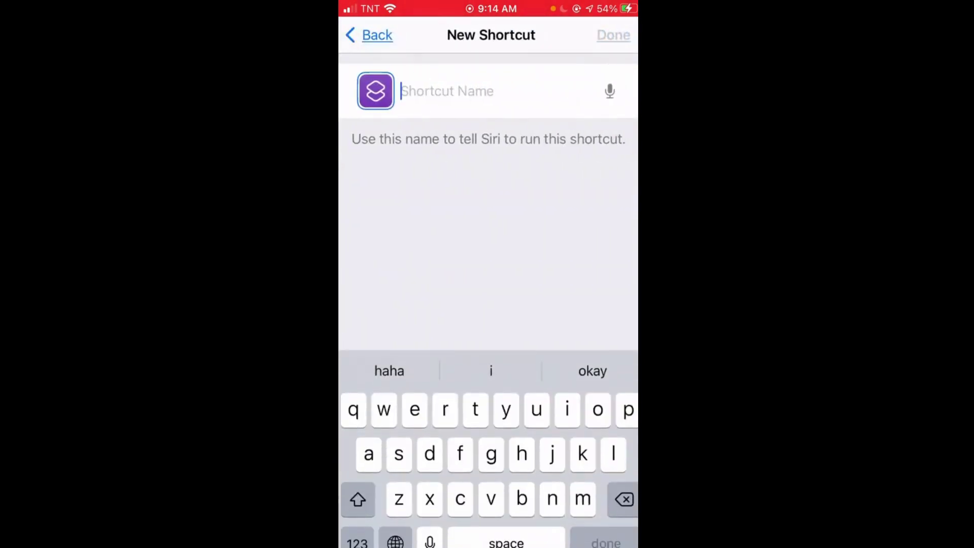
{"action": "type", "text": "Chat"}
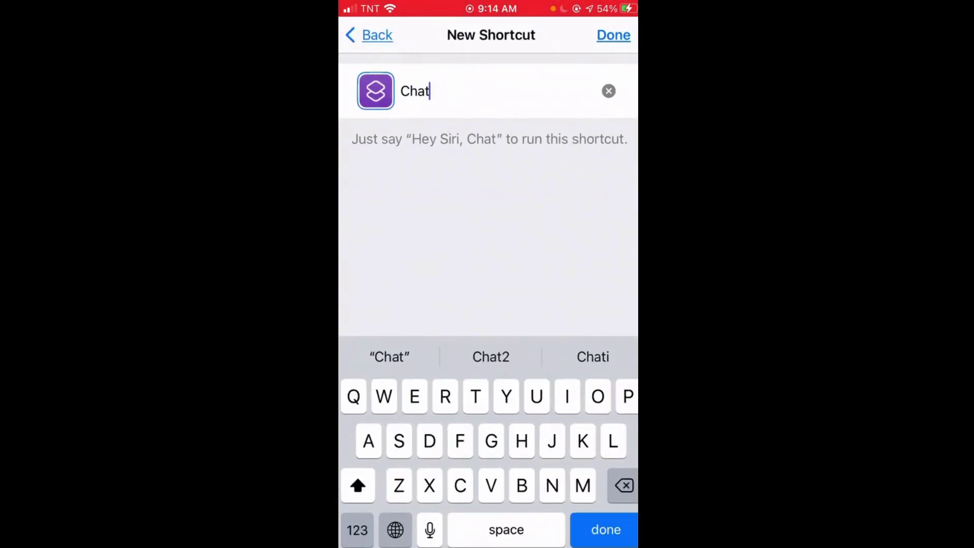
{"action": "type", "text": "GPT"}
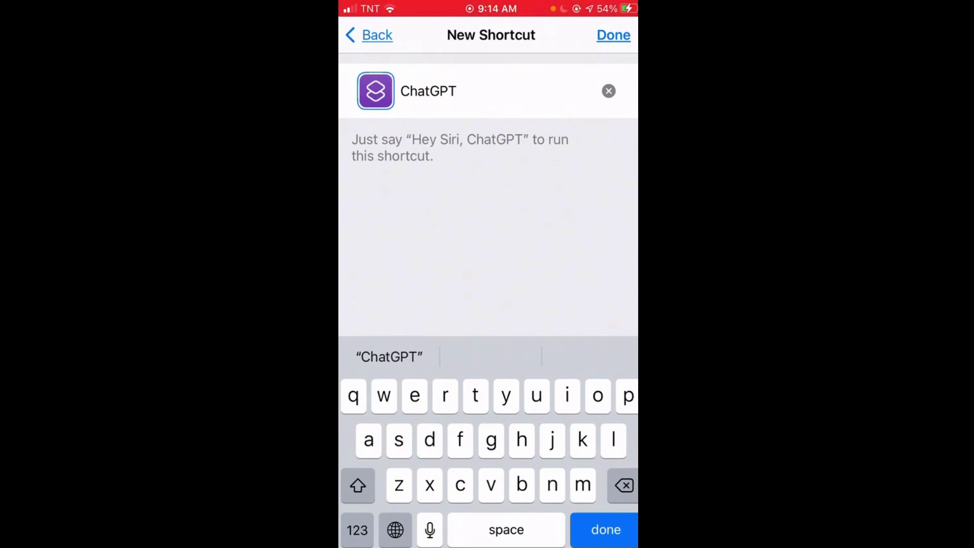
{"action": "left_click", "coordinate": [613, 35]}
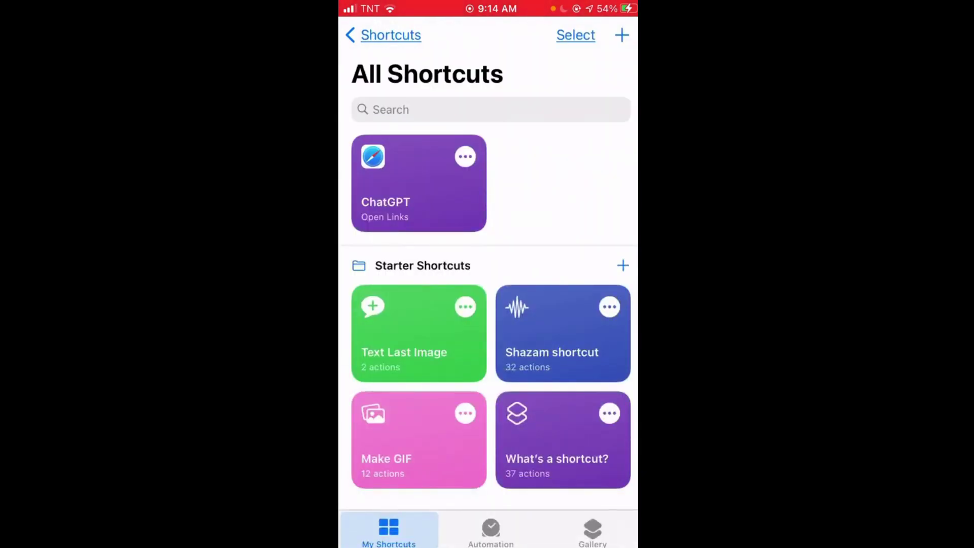
Reopen Shortcuts and bring up the ChatGPT shortcut's details
{"action": "key", "text": "super"}
{"action": "left_click", "coordinate": [593, 195]}
{"action": "left_click", "coordinate": [465, 156]}
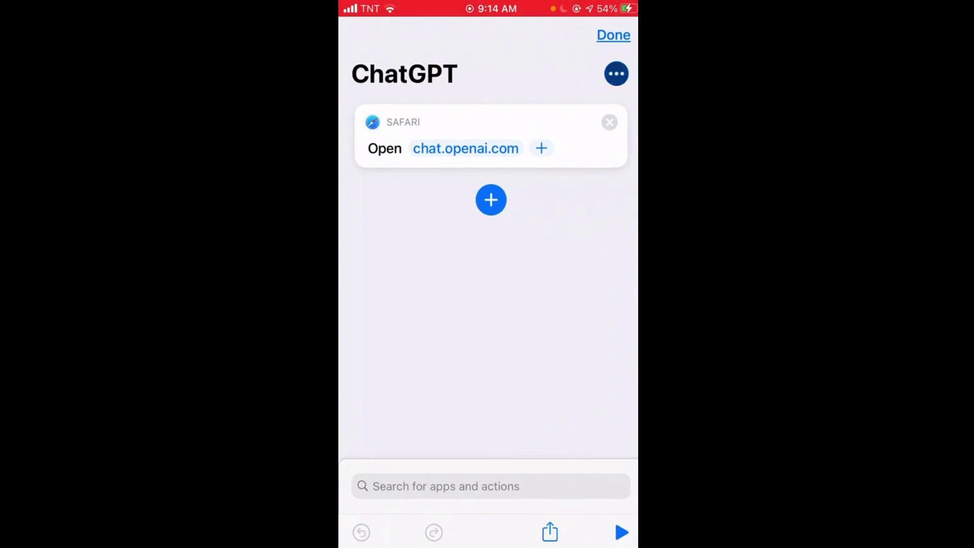
{"action": "left_click", "coordinate": [616, 74]}
Prepare a Home Screen entry named ChatGPT, keeping the default purple icon
{"action": "left_click", "coordinate": [418, 210]}
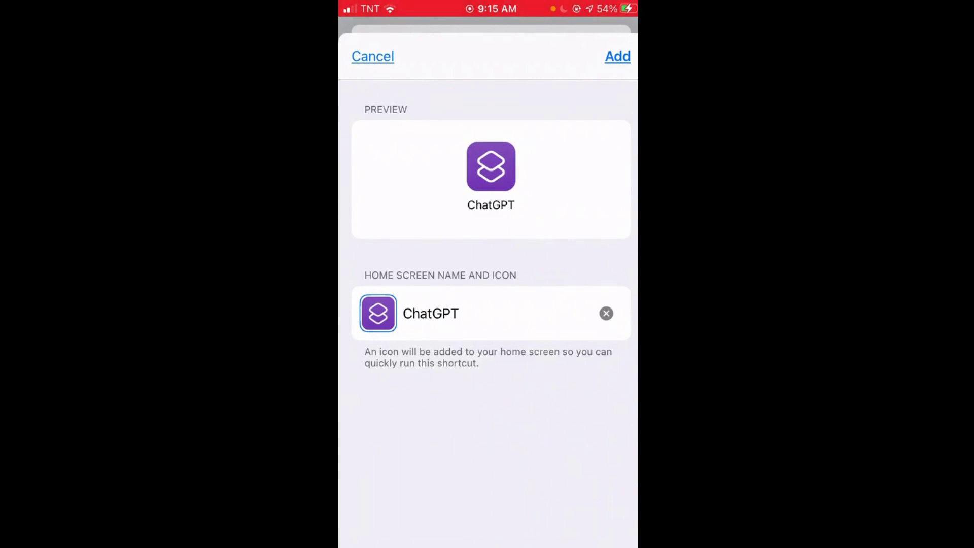
{"action": "left_click", "coordinate": [495, 313]}
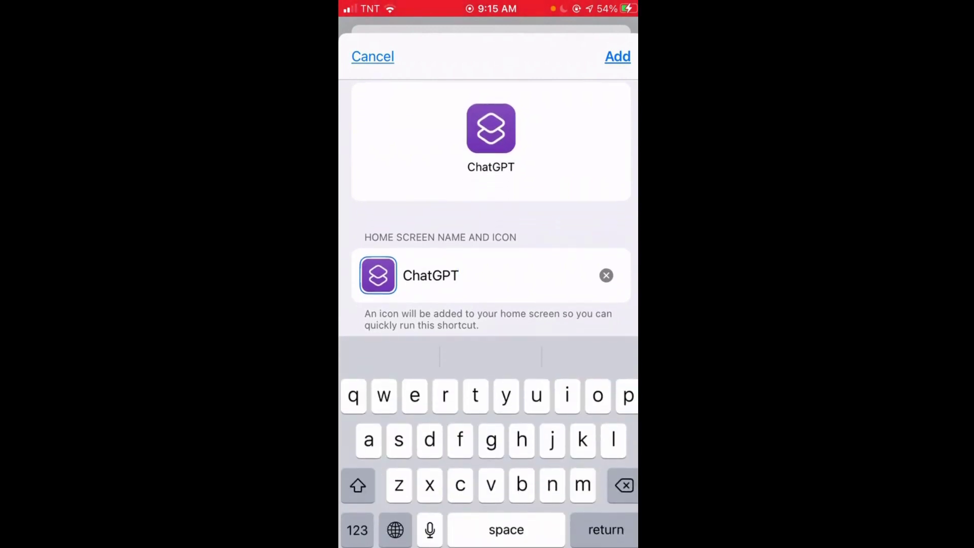
{"action": "left_click", "coordinate": [379, 274]}
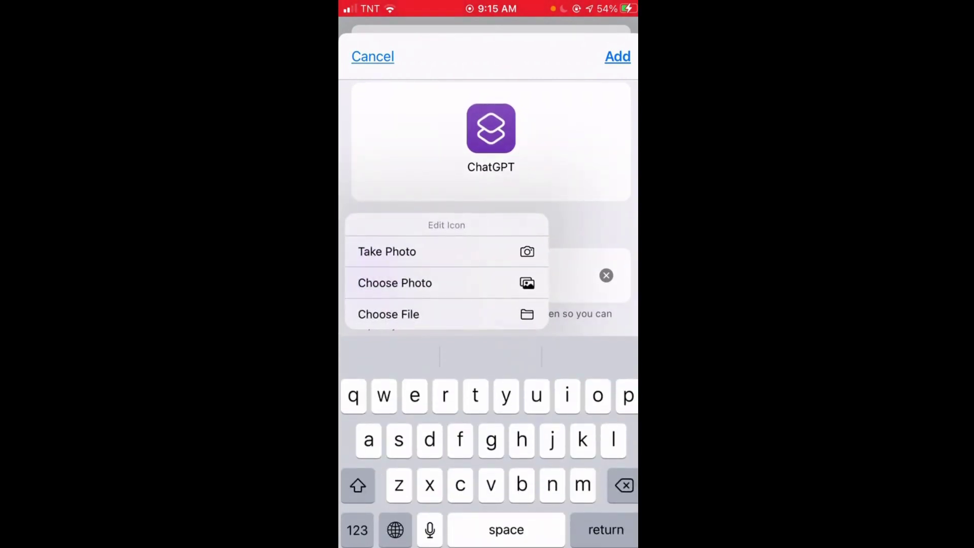
{"action": "left_click", "coordinate": [579, 153]}
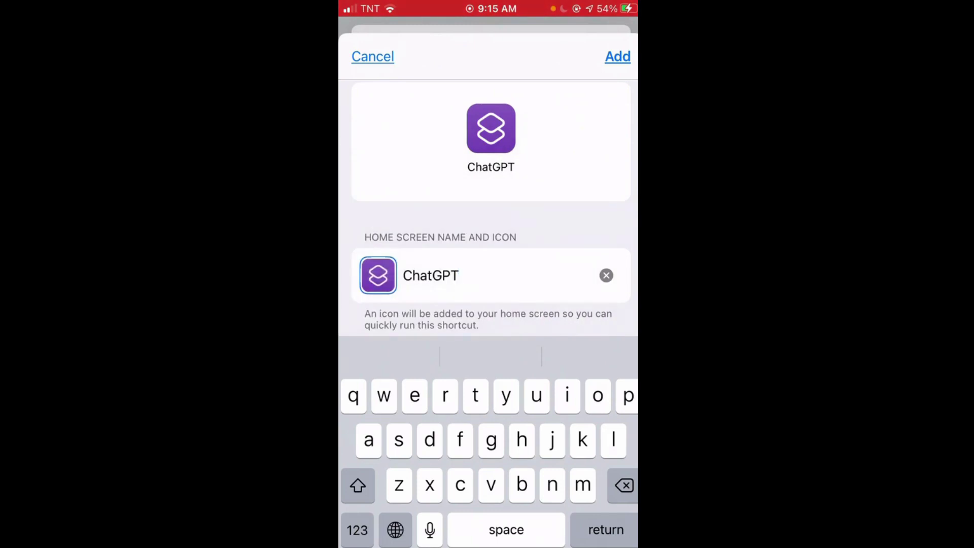
{"action": "key", "text": "Return"}
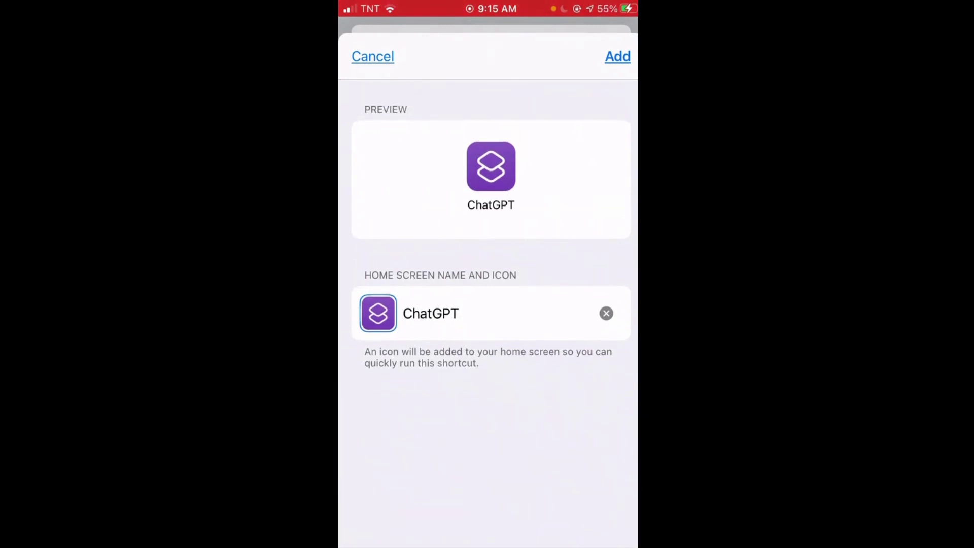
Confirm adding the ChatGPT icon to the Home Screen
{"action": "left_click", "coordinate": [617, 56]}
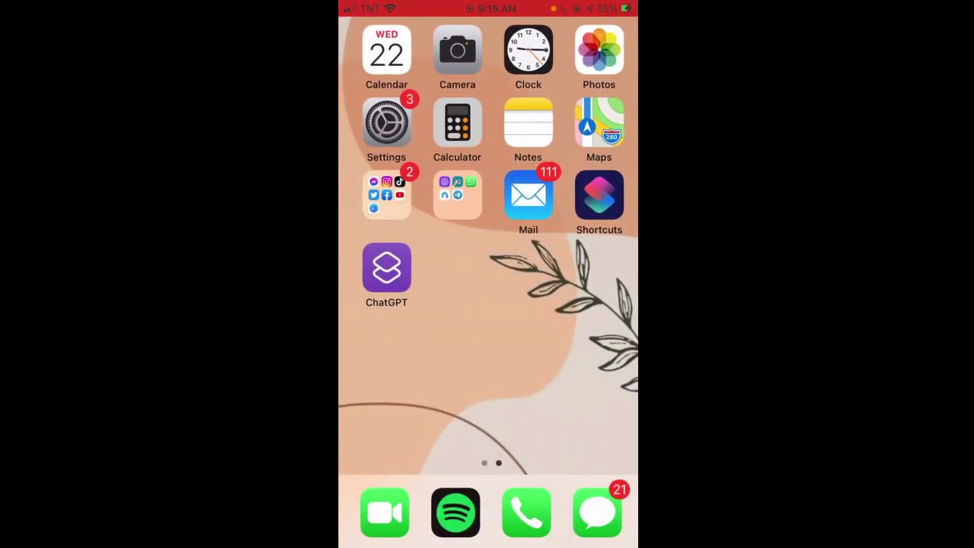
Launch the ChatGPT Home Screen icon, which shows chat.openai.com's Cloudflare verification check
{"action": "left_click", "coordinate": [384, 267]}
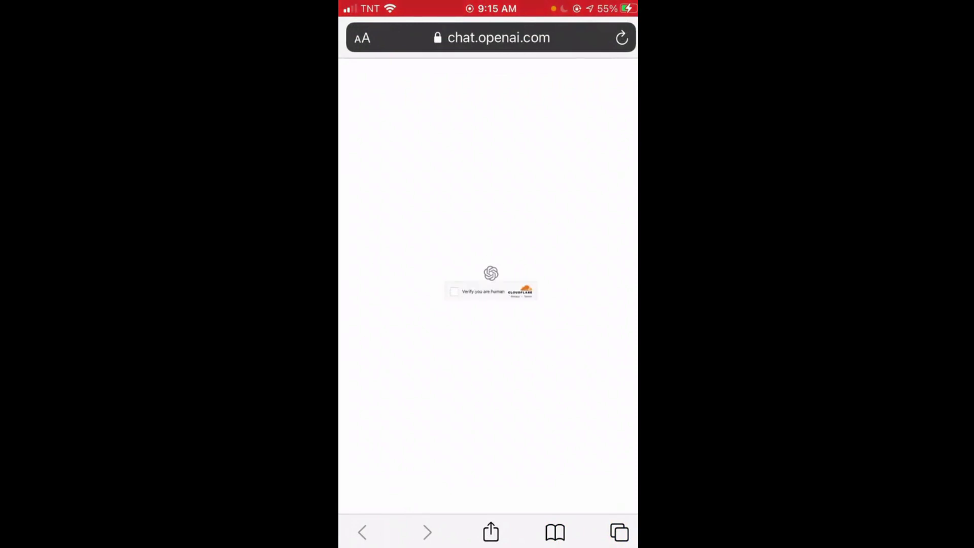
{"action": "scroll", "coordinate": [491, 290], "scroll_direction": "up", "scroll_amount": 3}
{"action": "scroll", "coordinate": [491, 290], "scroll_direction": "down", "scroll_amount": 3}
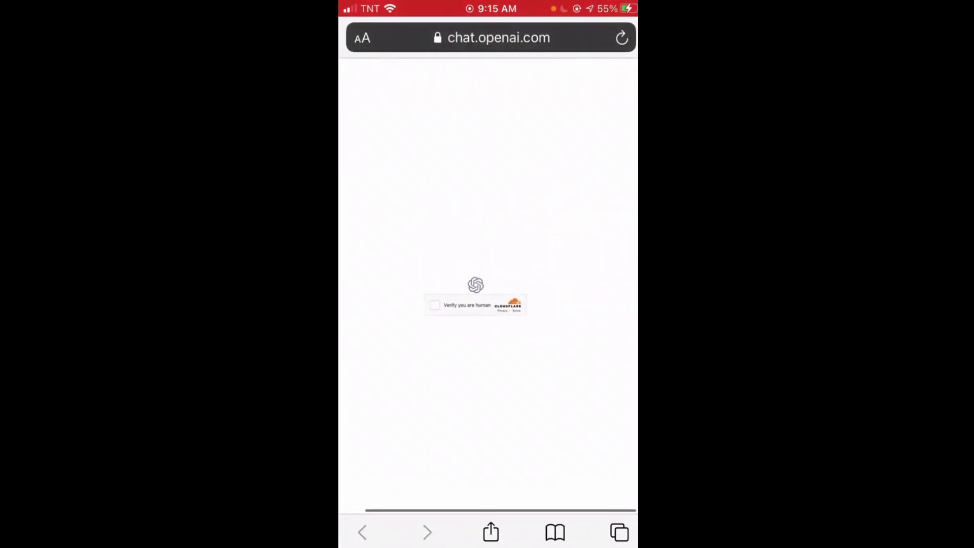